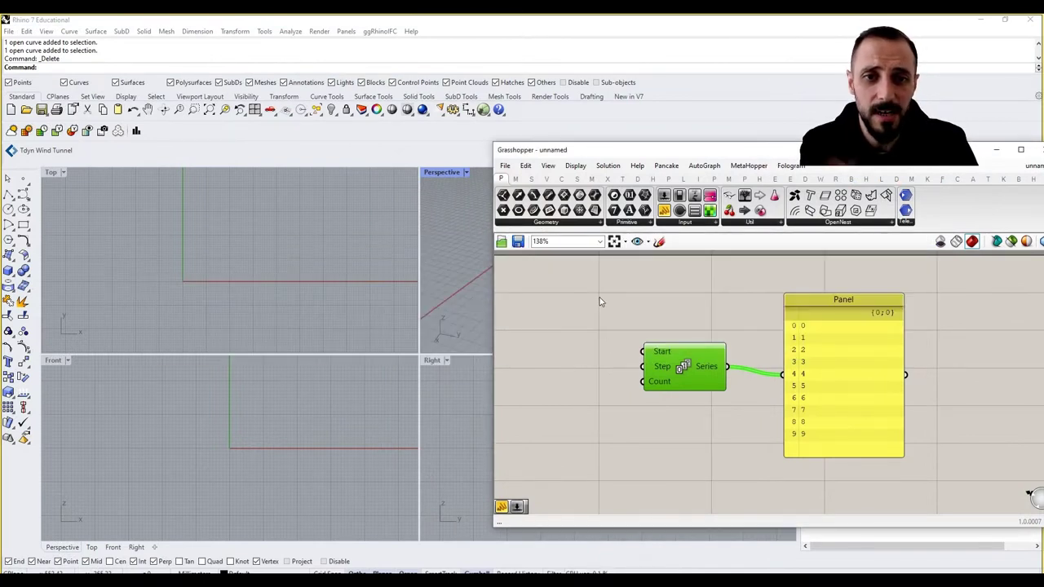
# Step: Window-select the existing Series component and its Panel on the canvas
pyautogui.click(582, 313)
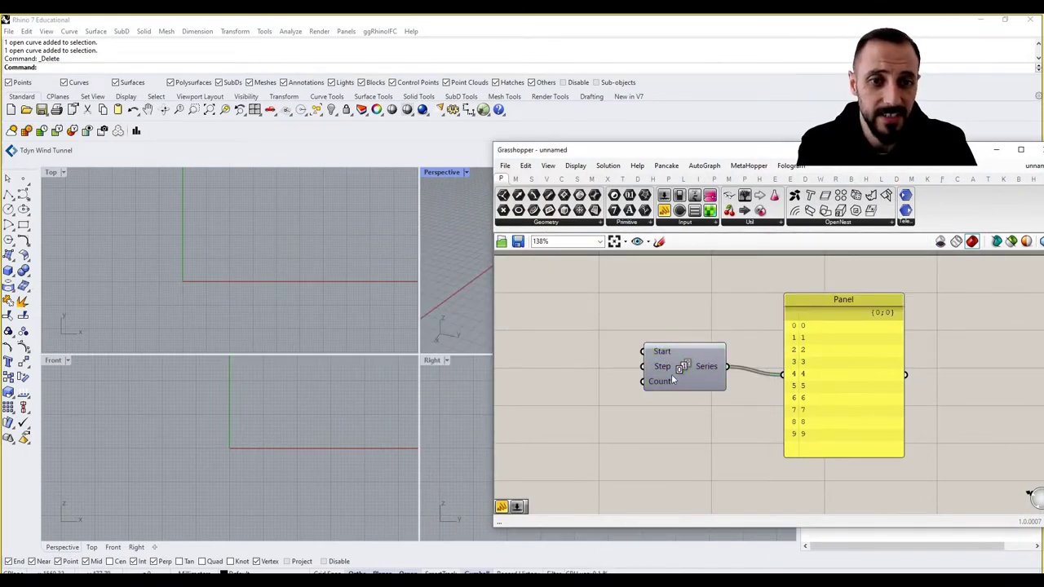
pyautogui.moveTo(671, 373); pyautogui.dragTo(676, 382)
pyautogui.click(708, 330)
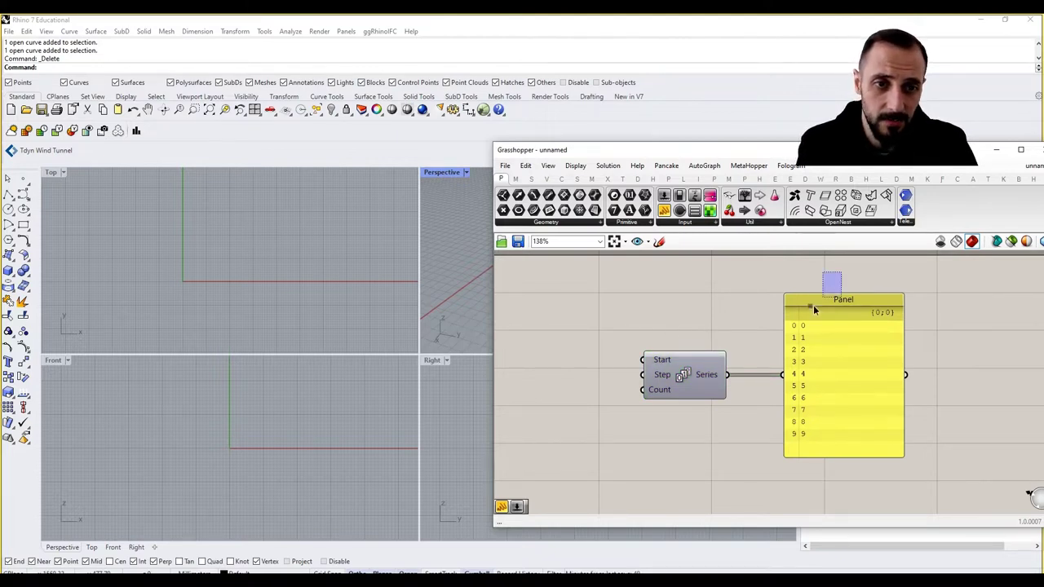
pyautogui.moveTo(840, 276); pyautogui.dragTo(662, 399)
# Step: Delete the old Series and Panel, then place a new Series component from Sets > Sequence
pyautogui.press('Delete')
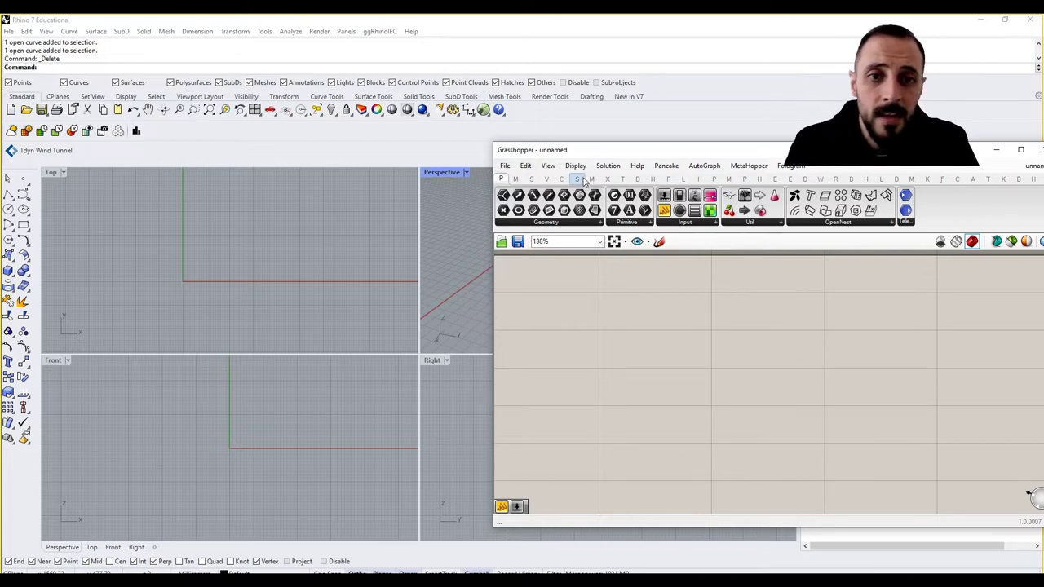
pyautogui.click(578, 180)
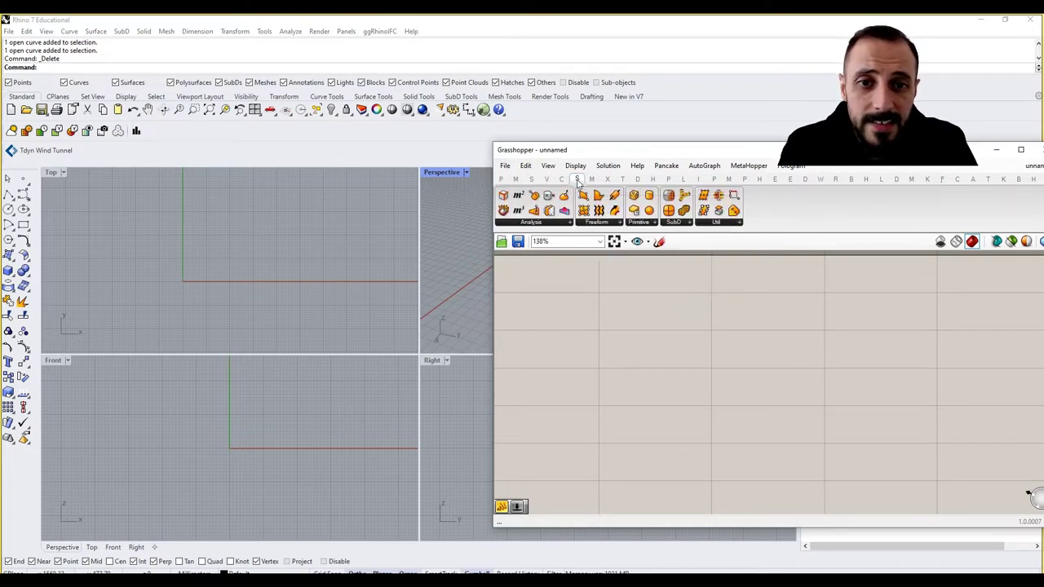
pyautogui.click(532, 179)
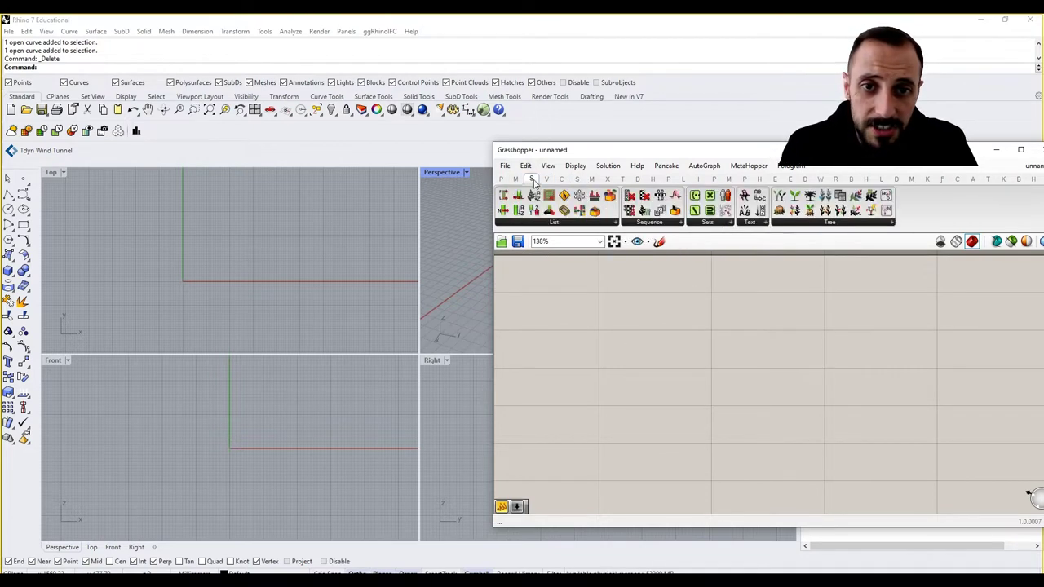
pyautogui.click(649, 225)
pyautogui.moveTo(730, 332); pyautogui.dragTo(637, 368)
pyautogui.click(656, 281)
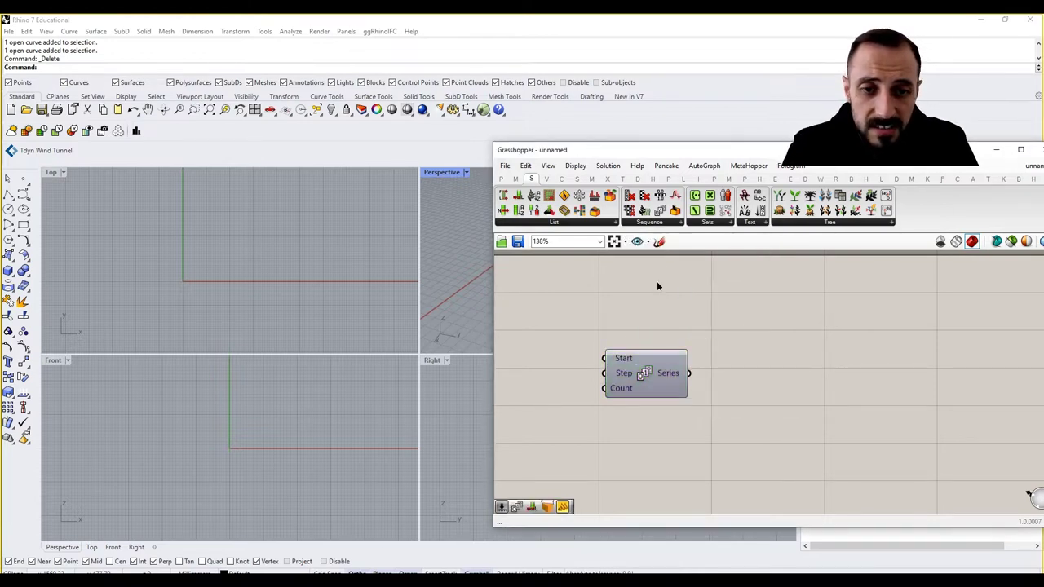
pyautogui.moveTo(626, 360)
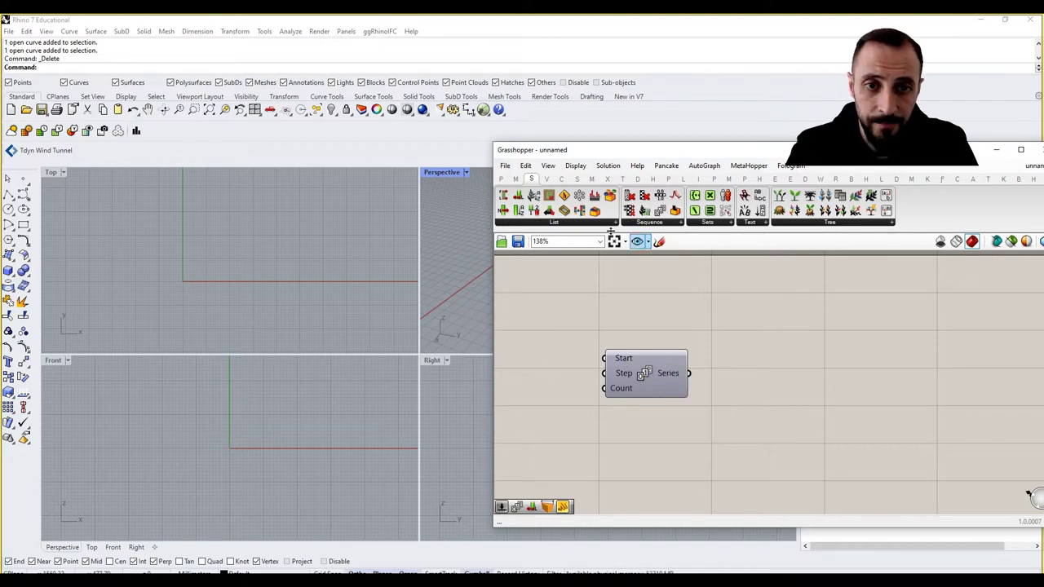
# Step: Add a Panel wired to the Series output and stretch it to show values 0 to 9
pyautogui.click(503, 180)
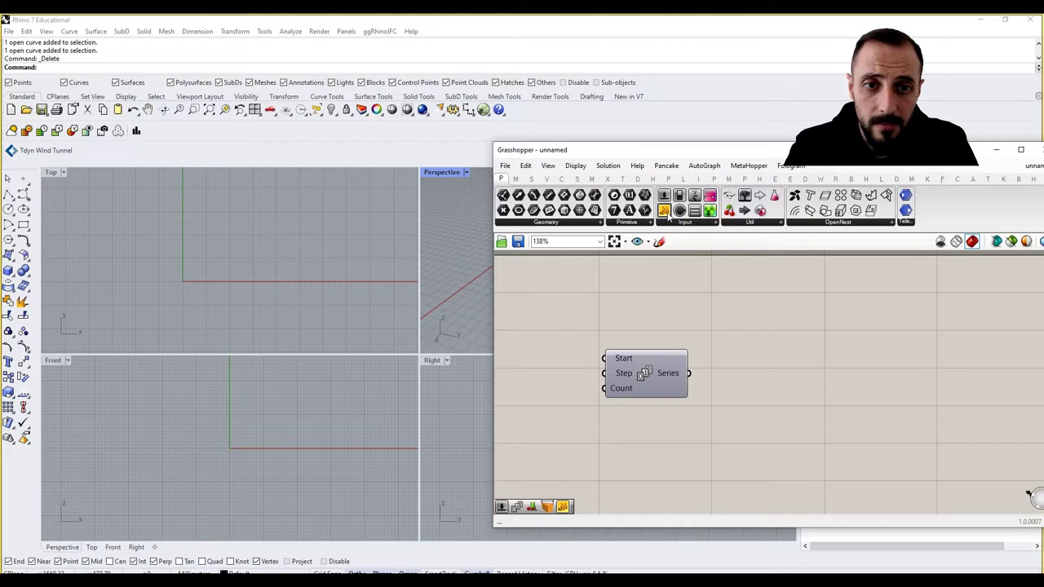
pyautogui.moveTo(767, 378); pyautogui.dragTo(804, 375)
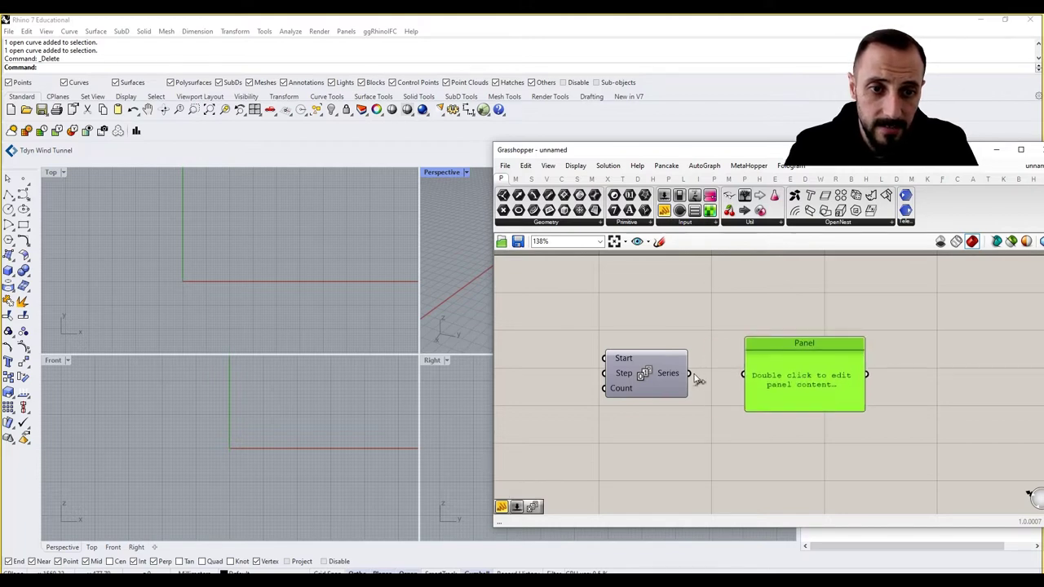
pyautogui.moveTo(689, 374); pyautogui.dragTo(809, 479)
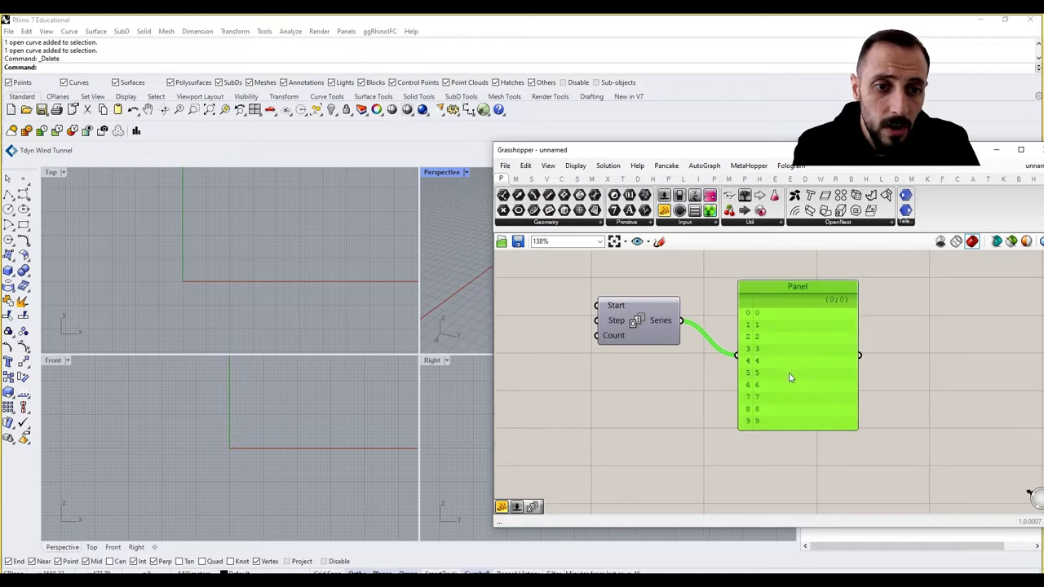
pyautogui.moveTo(791, 372); pyautogui.dragTo(801, 350)
pyautogui.moveTo(798, 400); pyautogui.dragTo(796, 394)
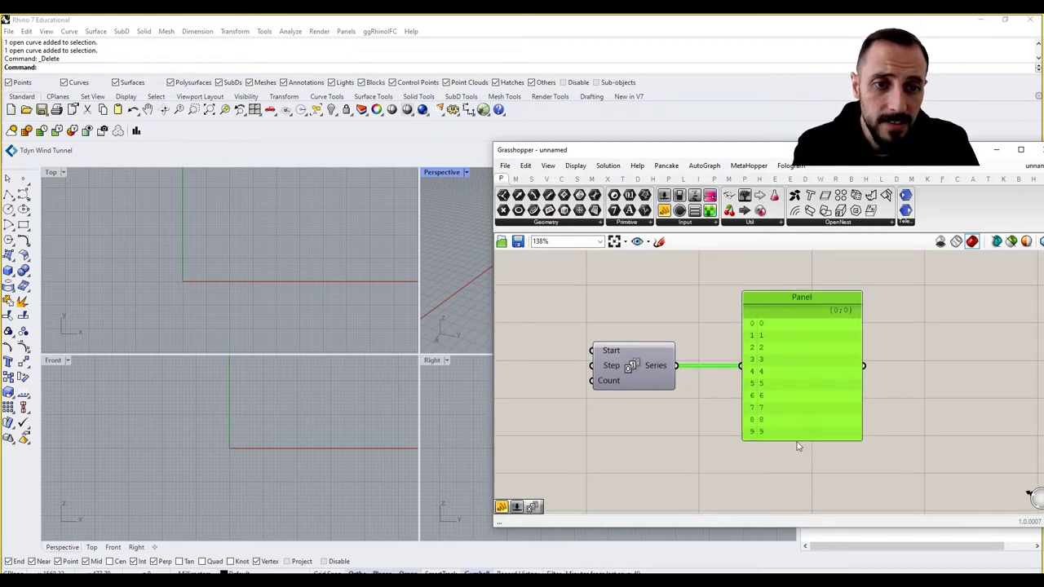
pyautogui.moveTo(796, 442); pyautogui.dragTo(794, 446)
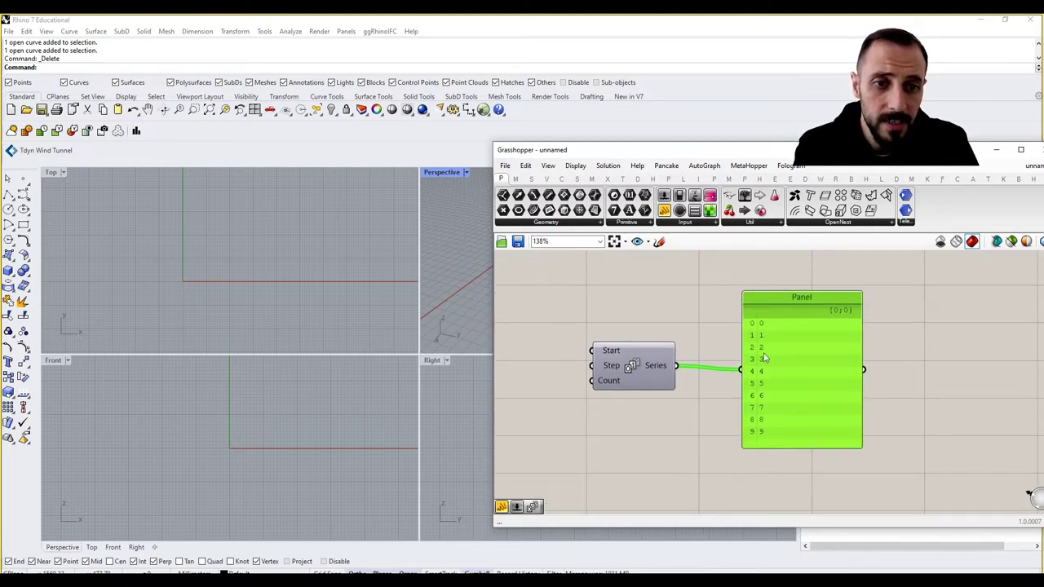
pyautogui.moveTo(764, 355); pyautogui.dragTo(762, 351)
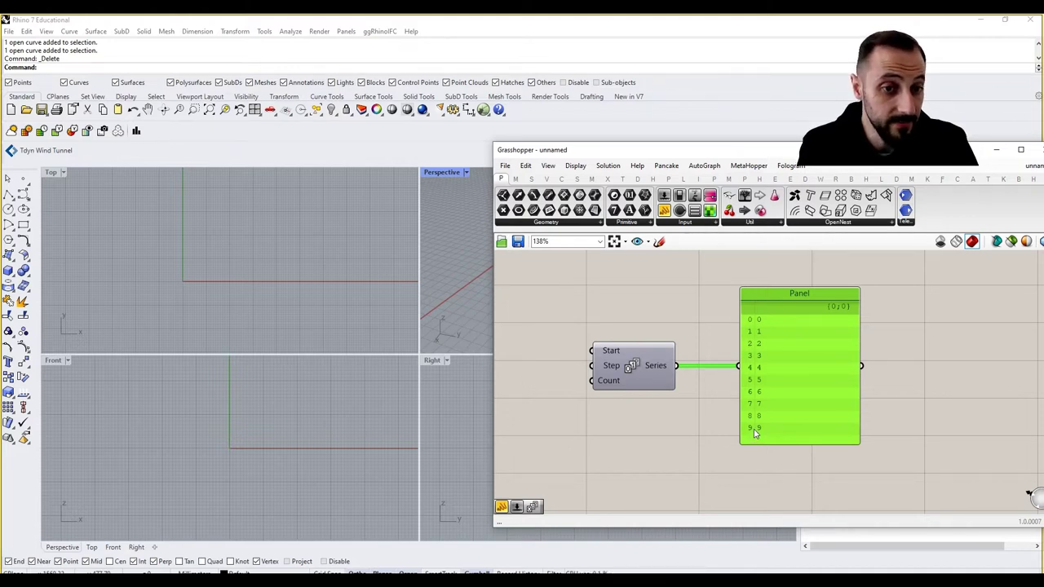
# Step: Create a Number Slider set to 12 and wire it into the Series Start input
pyautogui.moveTo(565, 383); pyautogui.dragTo(632, 381, button='right')
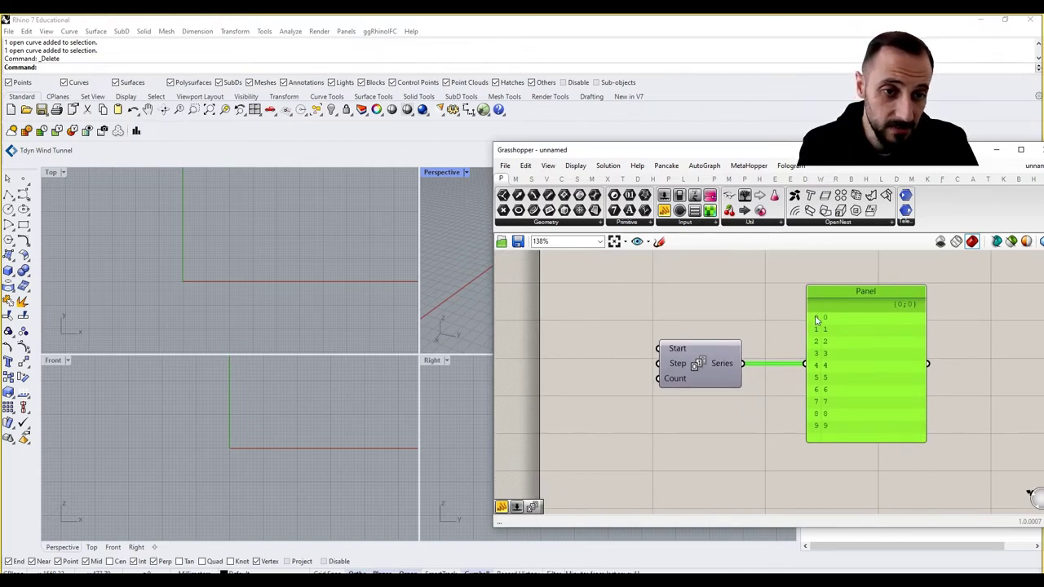
pyautogui.moveTo(567, 350); pyautogui.dragTo(602, 359, button='right')
pyautogui.doubleClick(602, 356)
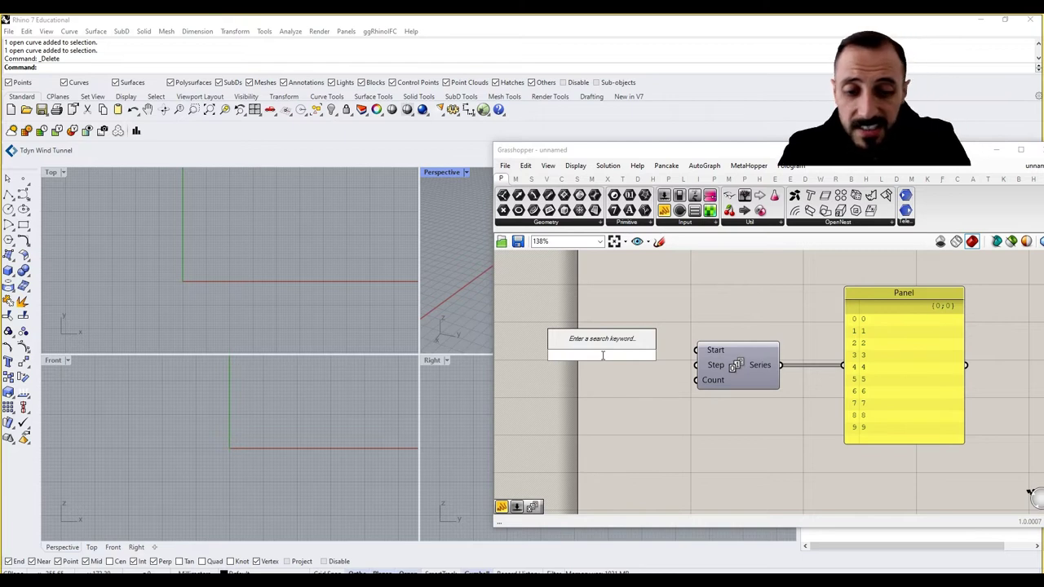
pyautogui.write('12')
pyautogui.press('Return')
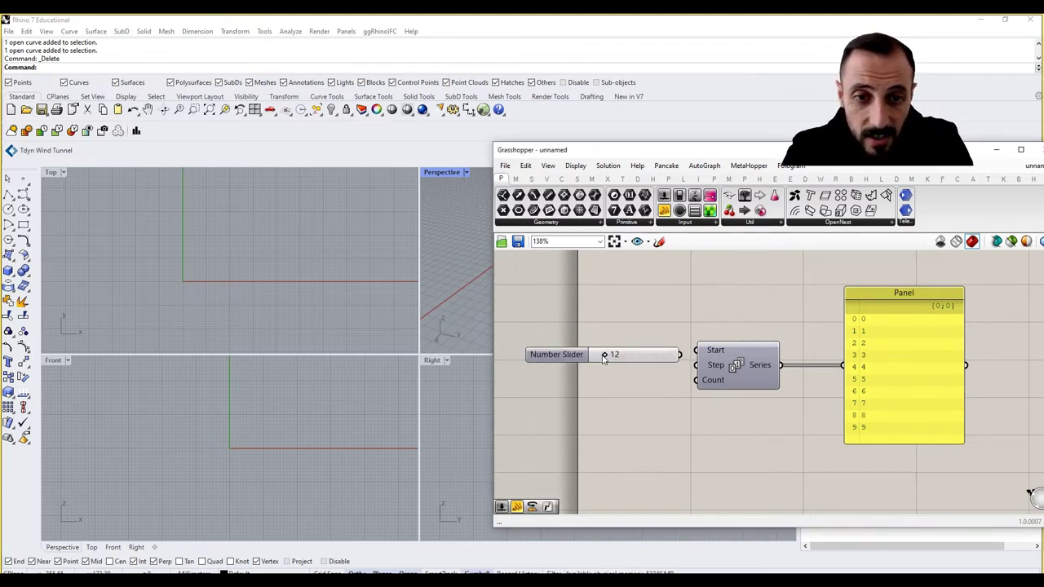
pyautogui.moveTo(638, 357); pyautogui.dragTo(696, 351)
pyautogui.moveTo(676, 380); pyautogui.dragTo(644, 380, button='right')
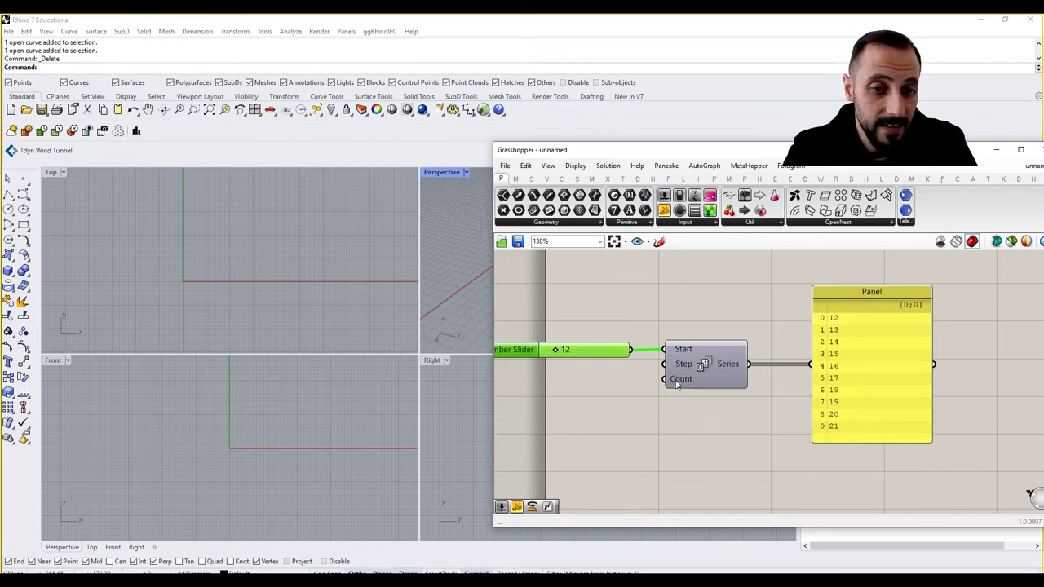
# Step: Add a second Number Slider set to 5 and connect it to the Series Step input
pyautogui.click(561, 376)
pyautogui.doubleClick(561, 377)
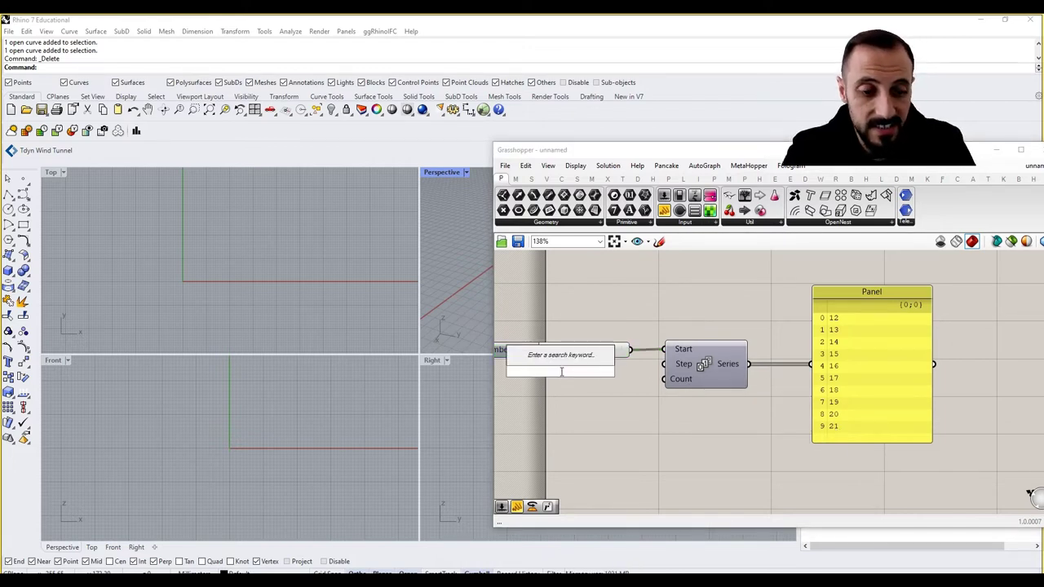
pyautogui.write('5')
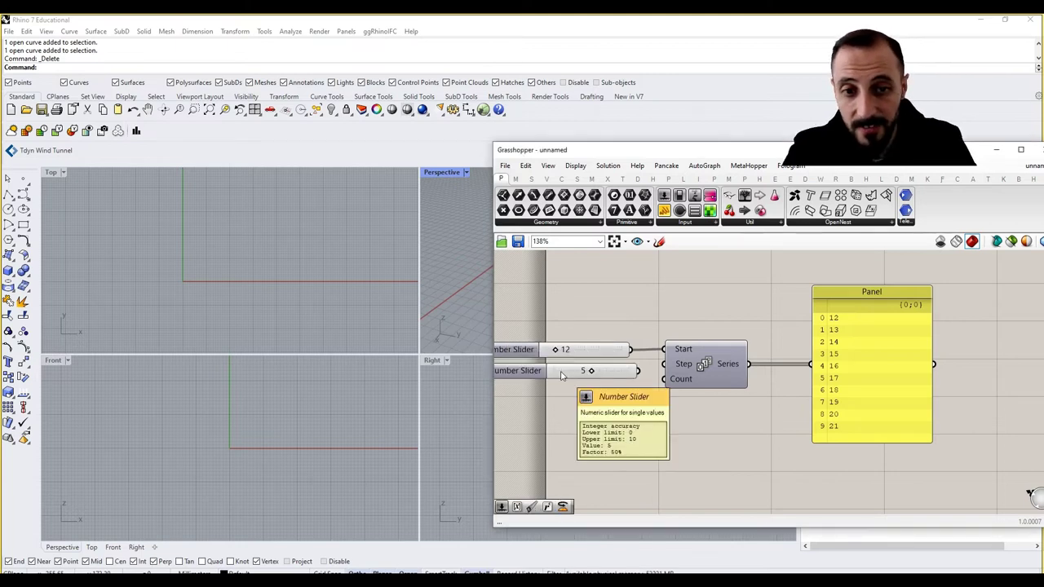
pyautogui.press('Return')
pyautogui.moveTo(617, 373)
pyautogui.mouseDown()
pyautogui.moveTo(663, 364)
pyautogui.moveTo(608, 343)
pyautogui.moveTo(611, 370)
pyautogui.mouseUp()
pyautogui.click(608, 373)
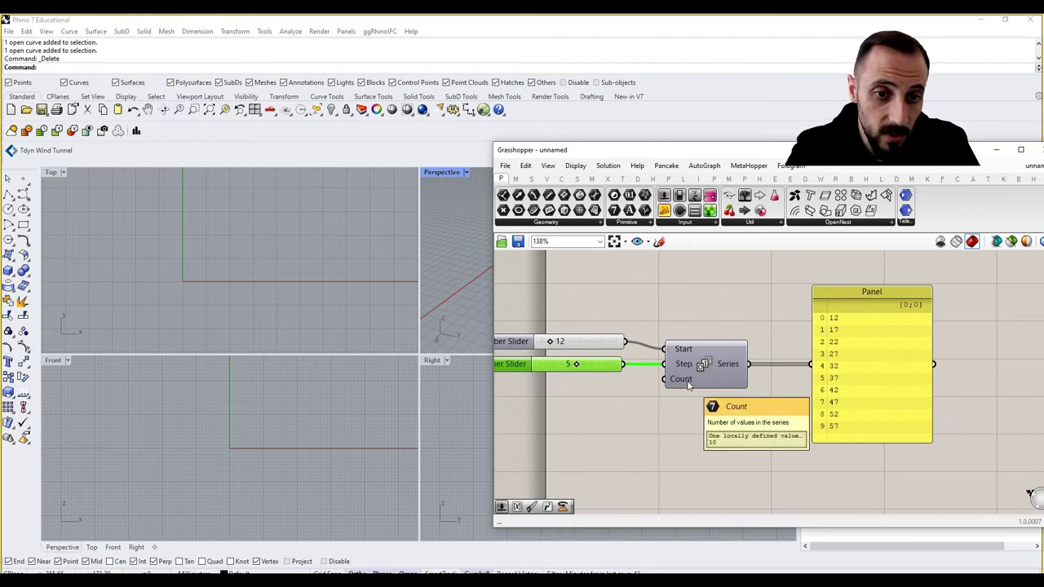
# Step: Add a third slider, wire it to Series Count, and drag its value to 8
pyautogui.doubleClick(565, 404)
pyautogui.write('5')
pyautogui.press('Return')
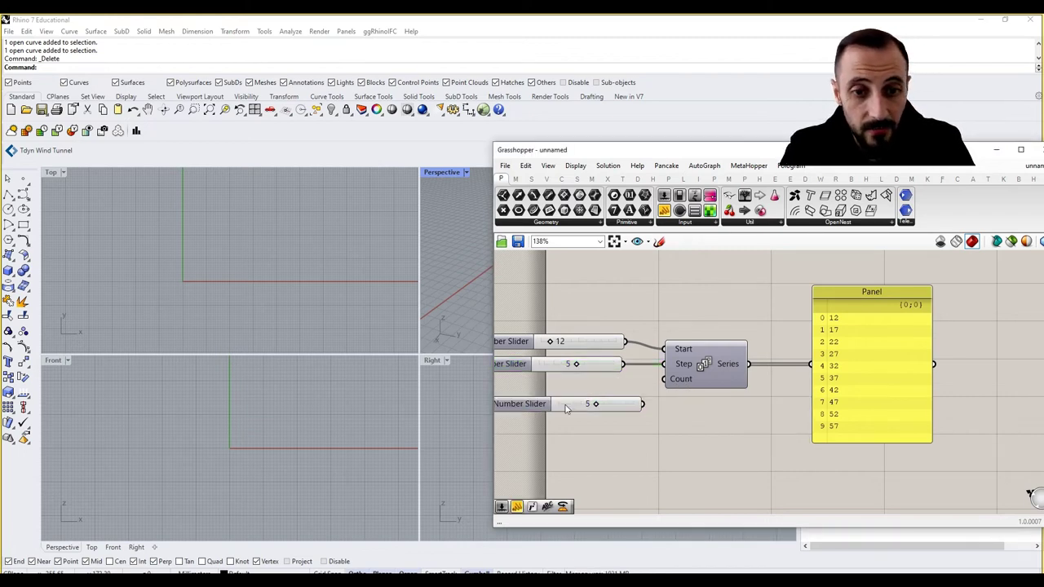
pyautogui.moveTo(644, 404); pyautogui.dragTo(659, 390)
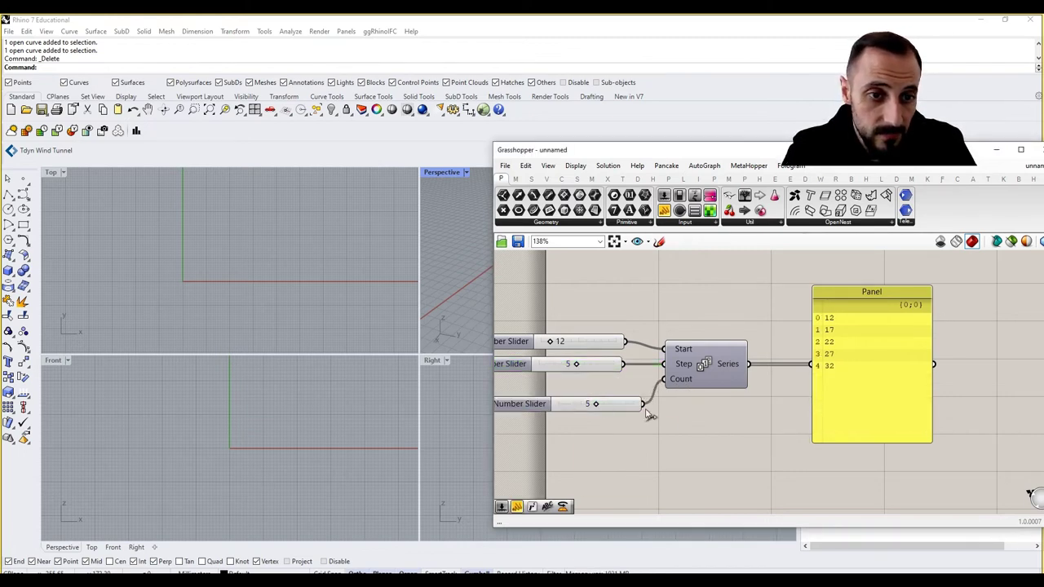
pyautogui.moveTo(596, 408); pyautogui.dragTo(586, 408)
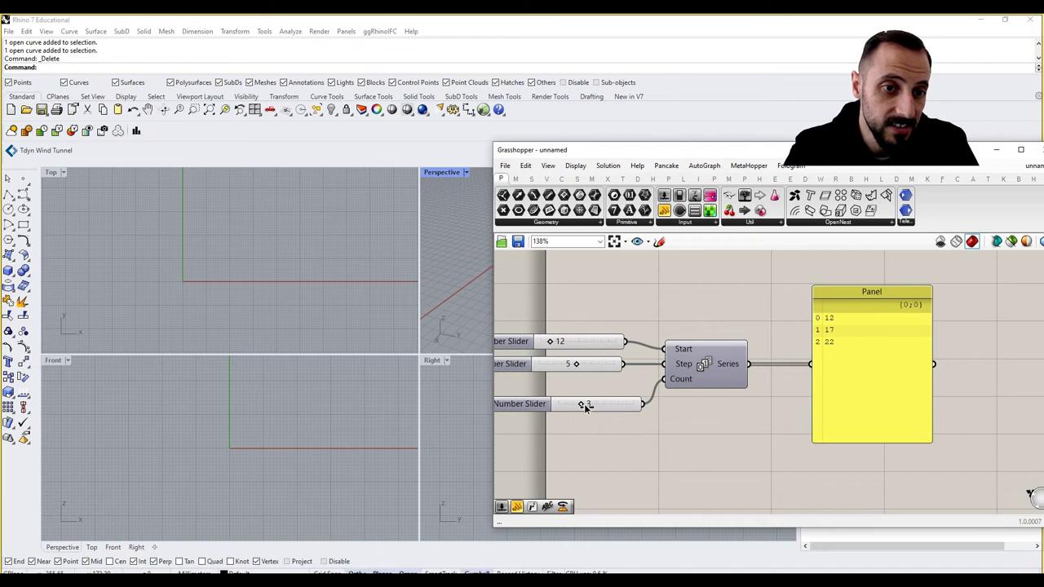
pyautogui.moveTo(584, 407); pyautogui.dragTo(569, 392)
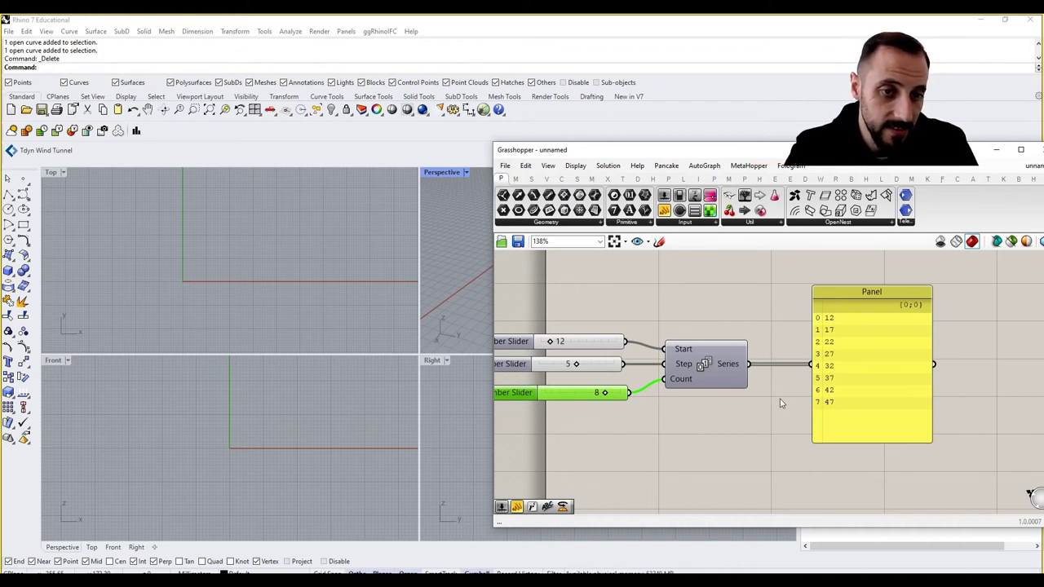
pyautogui.moveTo(764, 367); pyautogui.dragTo(786, 369, button='right')
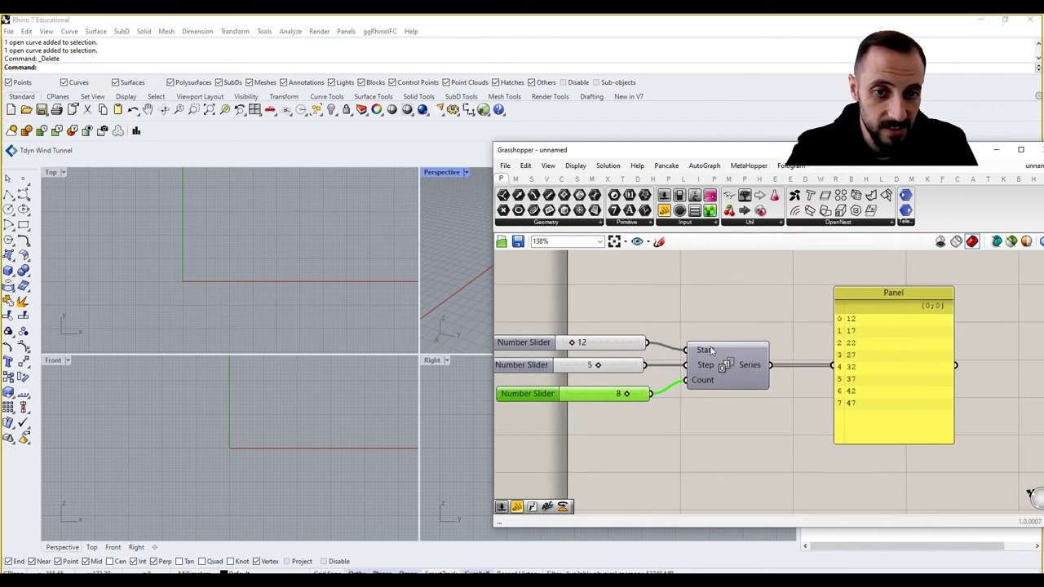
pyautogui.moveTo(712, 349); pyautogui.dragTo(759, 341, button='right')
# Step: Lower the Start slider's minimum to -20 in its settings and drag its value to -20
pyautogui.doubleClick(638, 282)
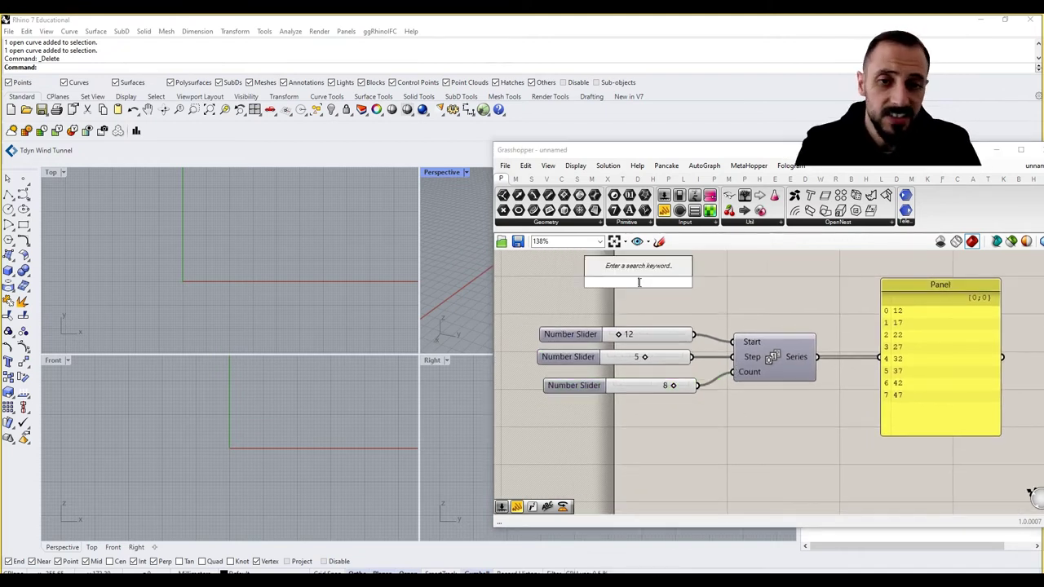
pyautogui.rightClick(578, 334)
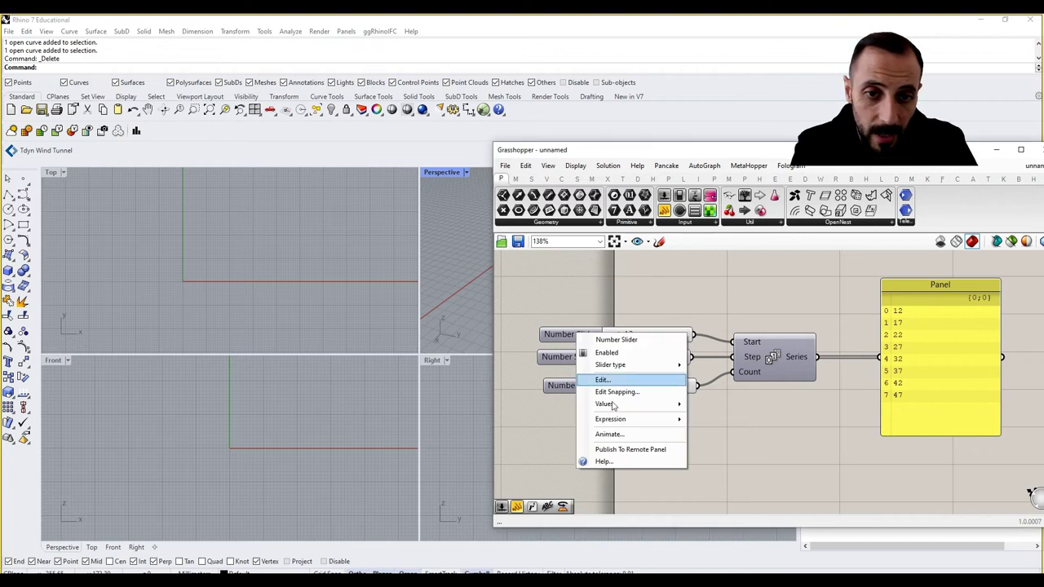
pyautogui.click(619, 381)
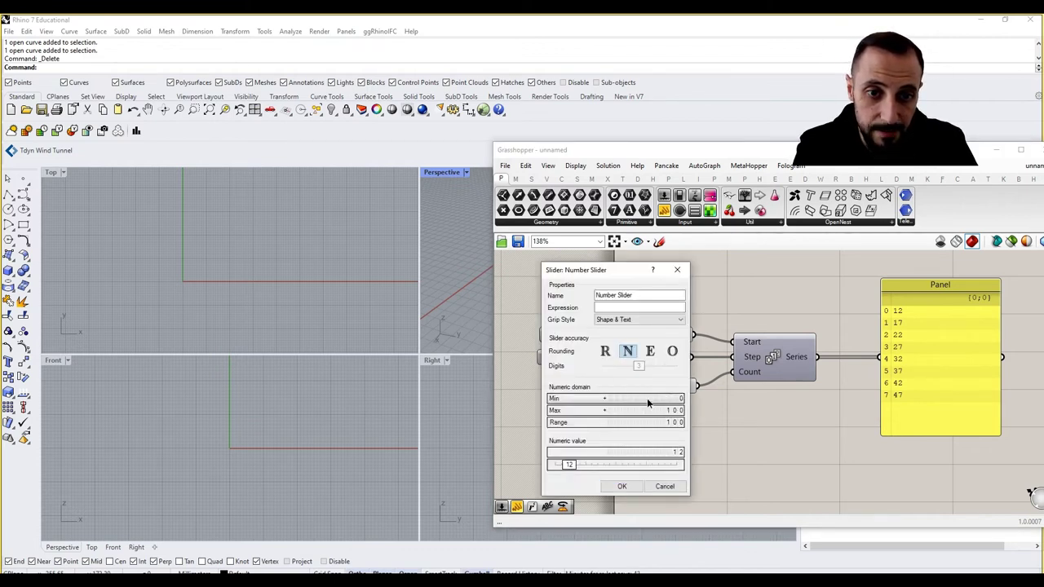
pyautogui.click(647, 399)
pyautogui.press('BackSpace')
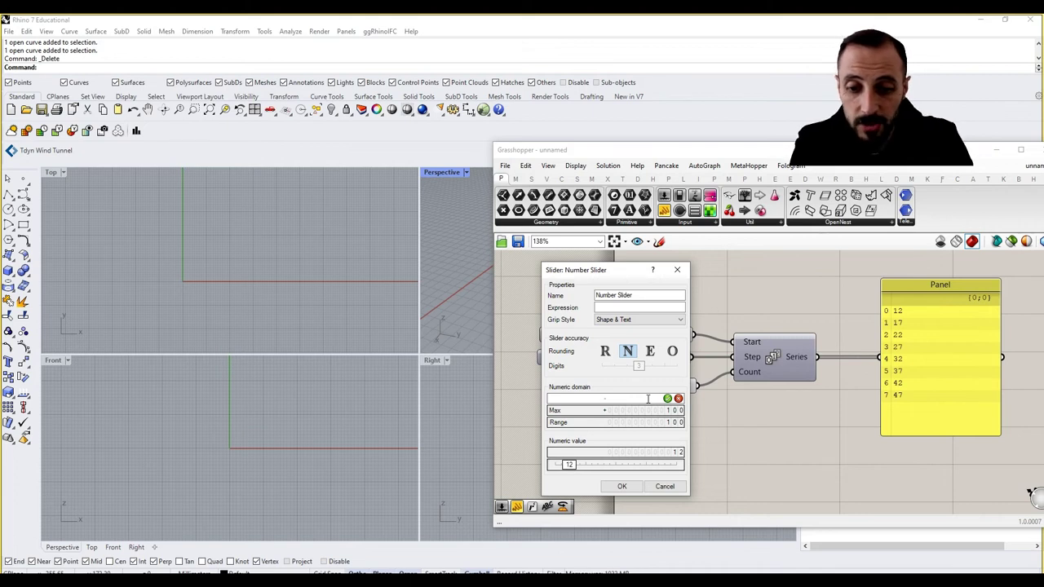
pyautogui.write('-20')
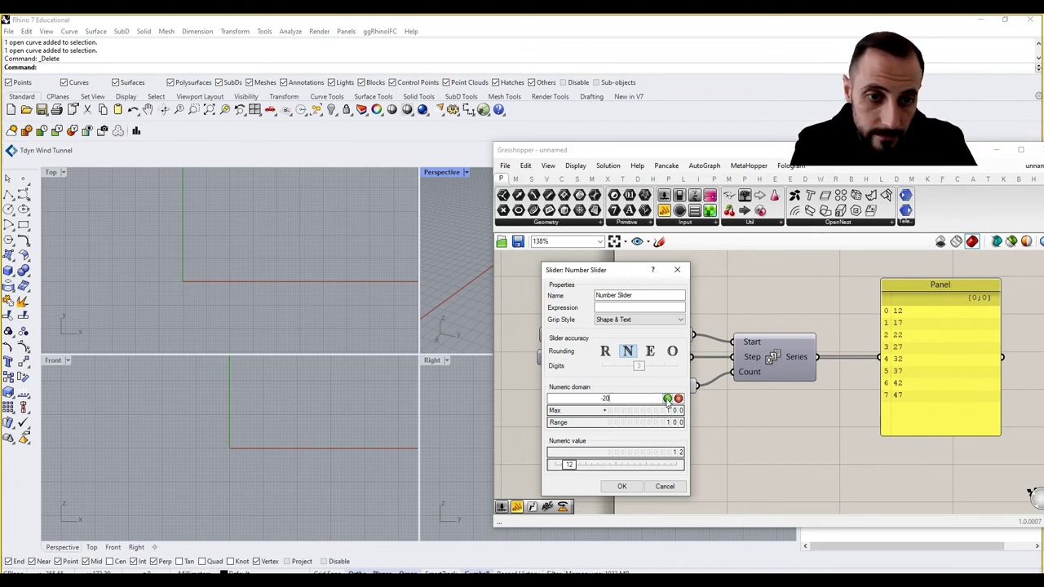
pyautogui.click(668, 398)
pyautogui.click(622, 485)
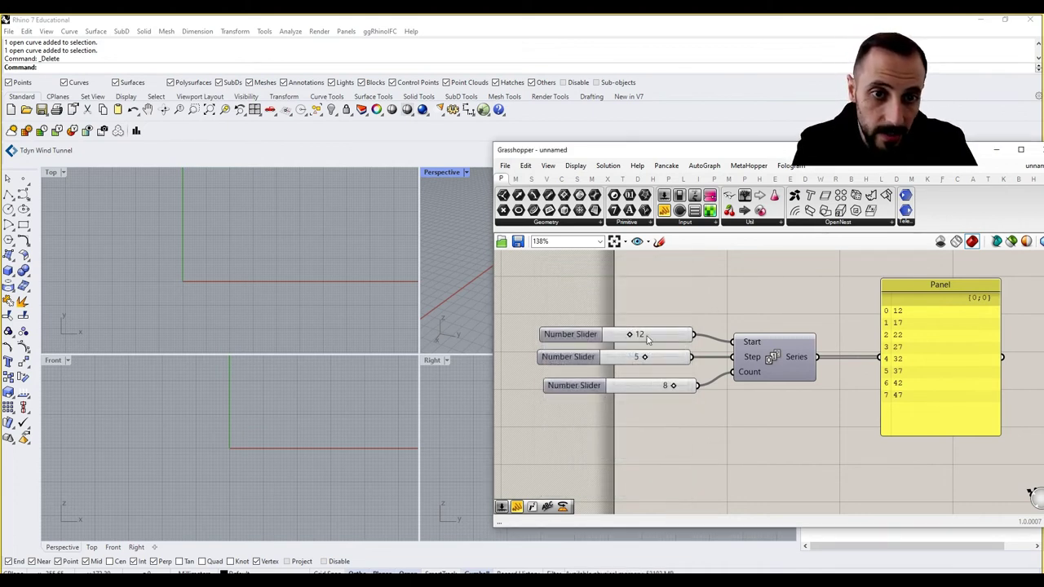
pyautogui.moveTo(630, 334); pyautogui.dragTo(609, 335)
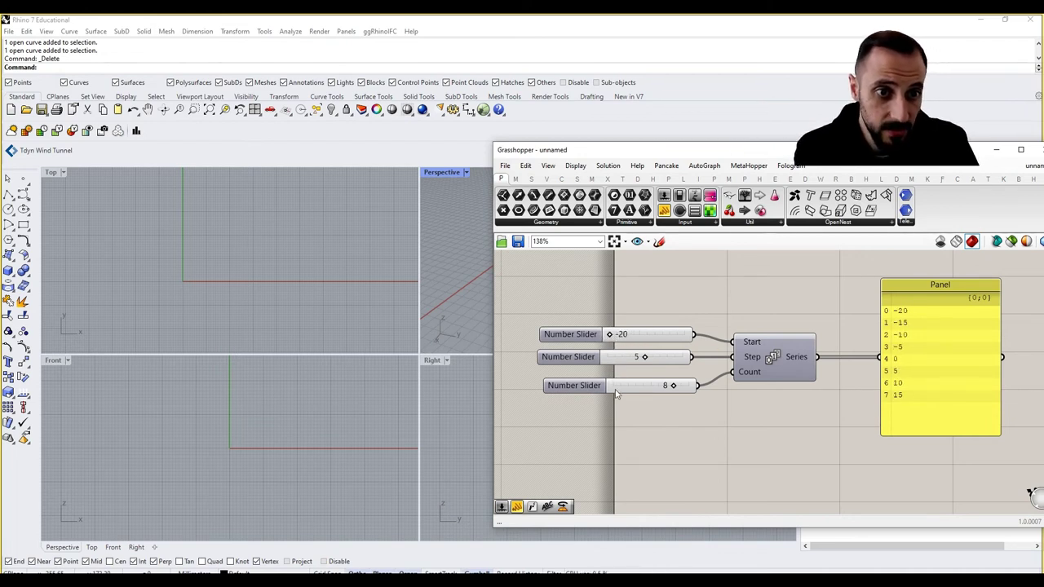
# Step: Set the Step slider's minimum to -5 and drag its value to -5
pyautogui.rightClick(580, 356)
pyautogui.click(600, 401)
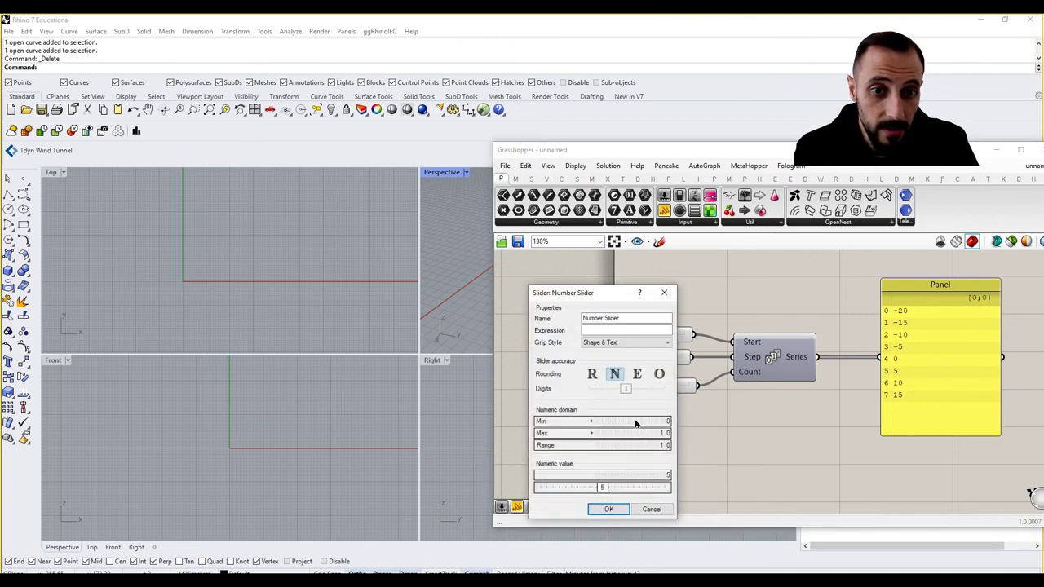
pyautogui.click(634, 421)
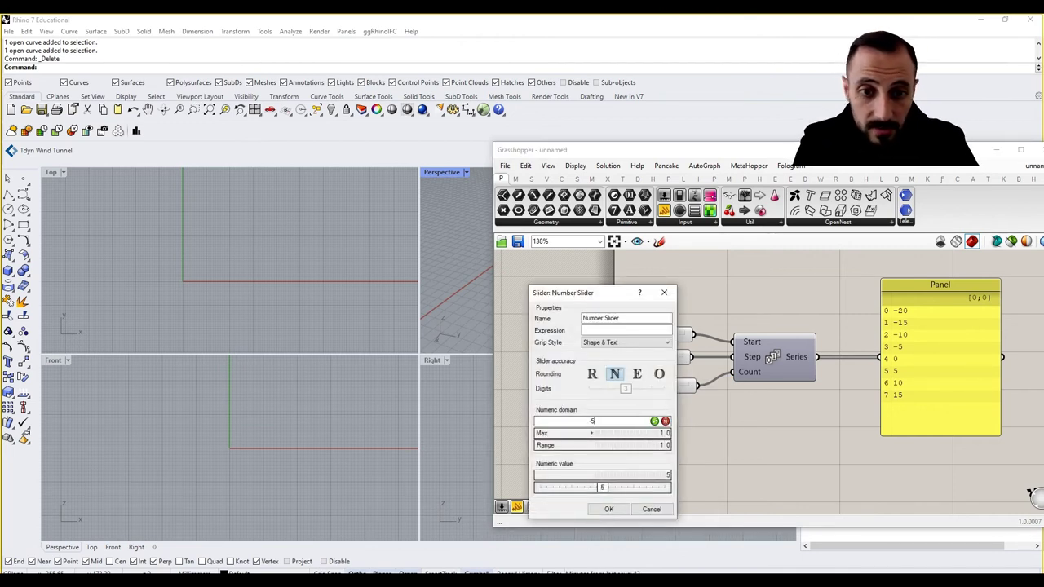
pyautogui.click(609, 509)
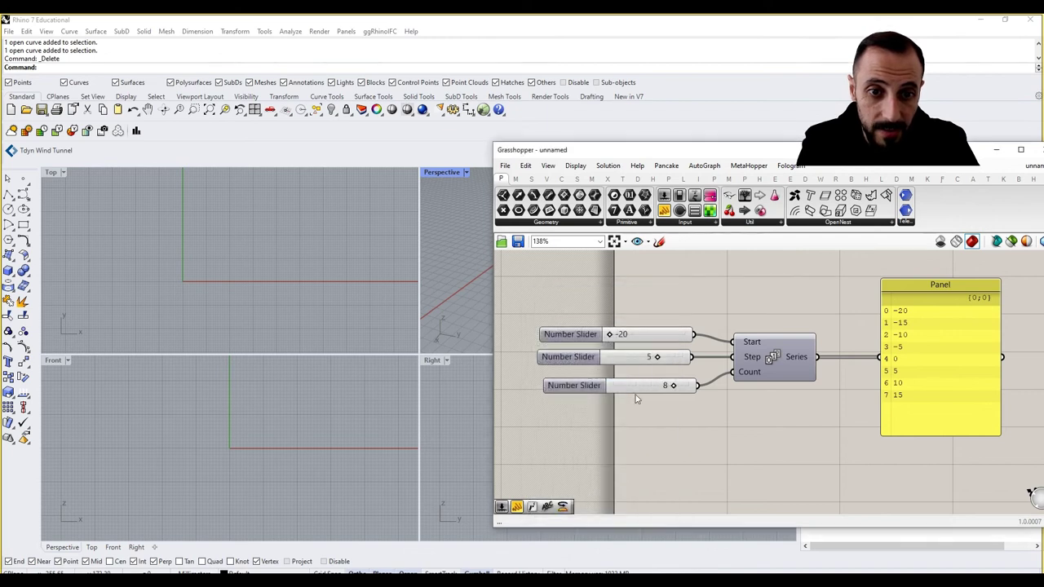
pyautogui.moveTo(657, 357); pyautogui.dragTo(579, 367)
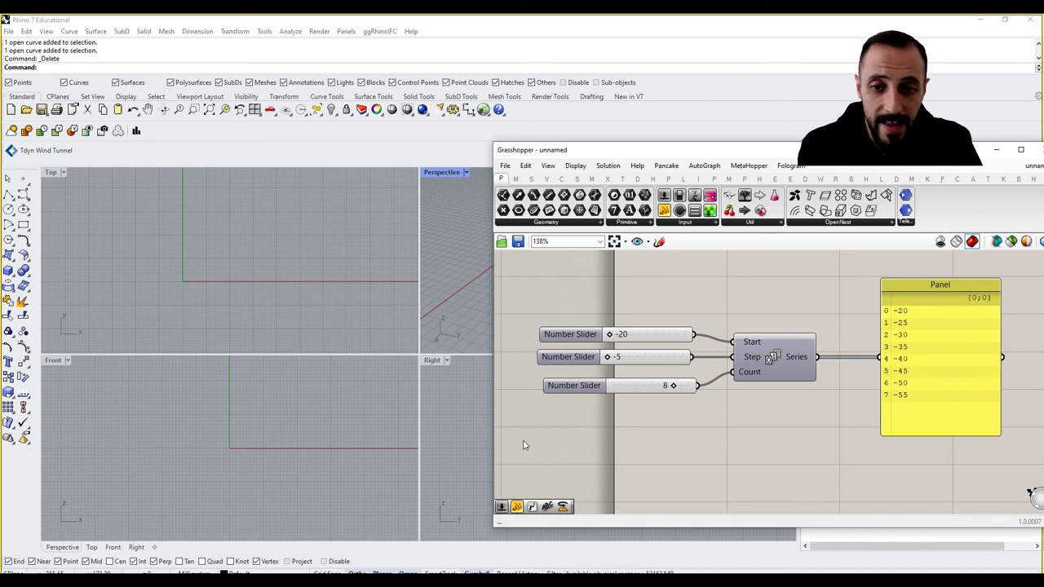
# Step: Switch from the Grasshopper editor back to the main Rhino window with Alt+Tab
pyautogui.hotkey('alt', 'Tab')
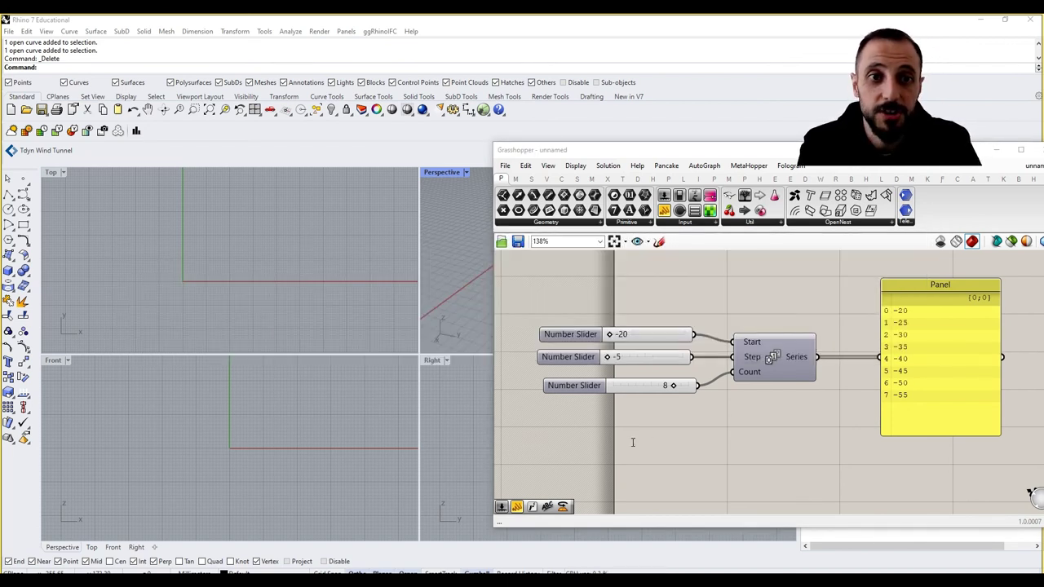